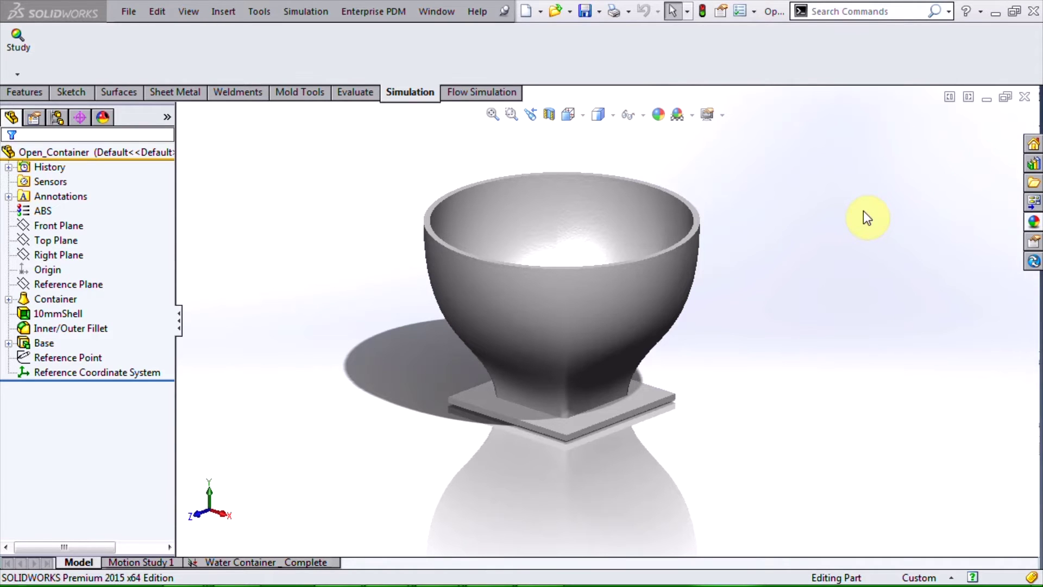
# Display the Reference Coordinate System and orbit and zoom to see inside the container.
pyautogui.moveTo(797, 285); pyautogui.dragTo(746, 246, button='middle')
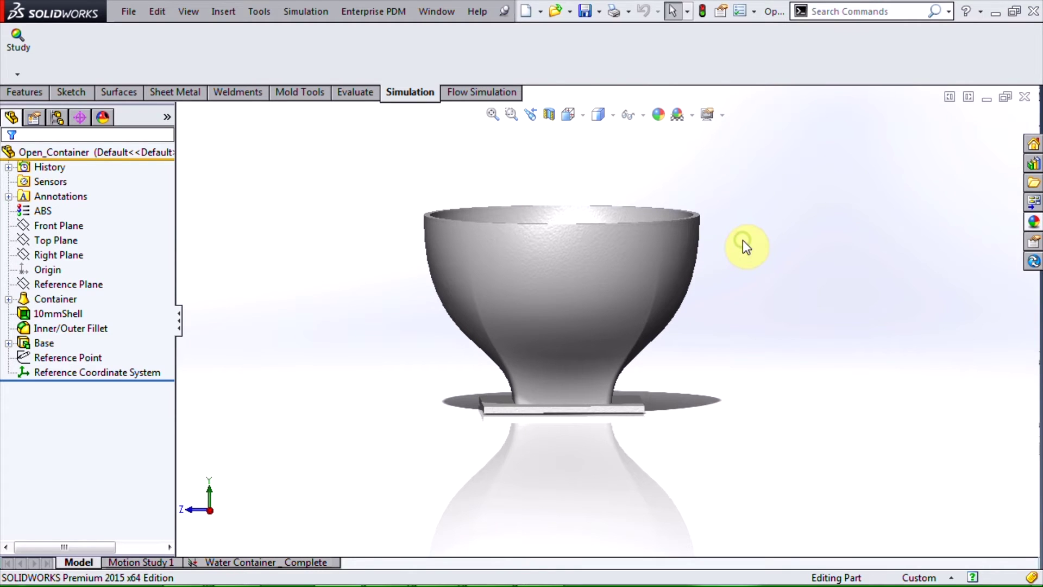
pyautogui.click(126, 371)
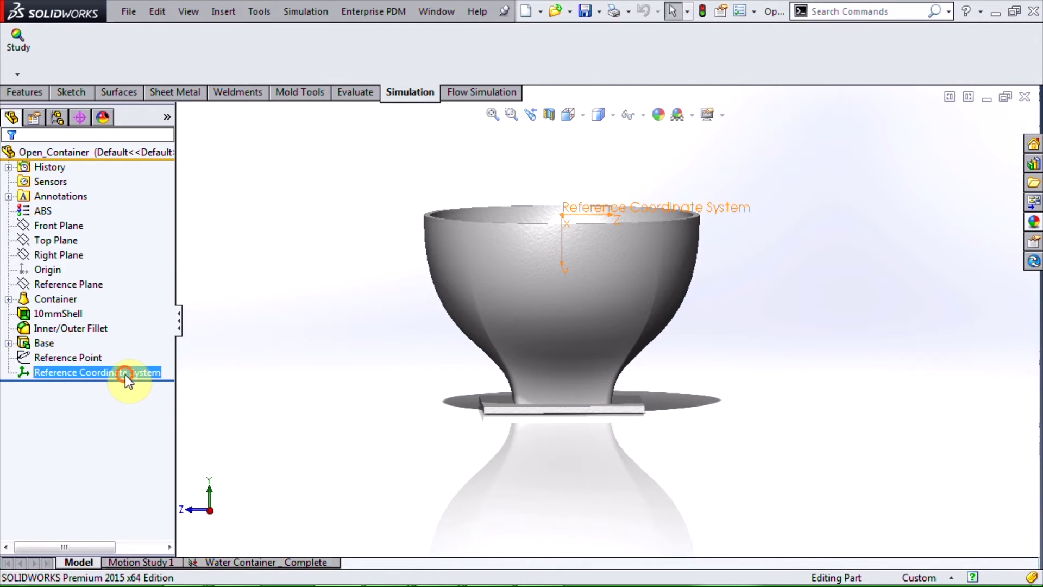
pyautogui.scroll(-3, 575, 253)
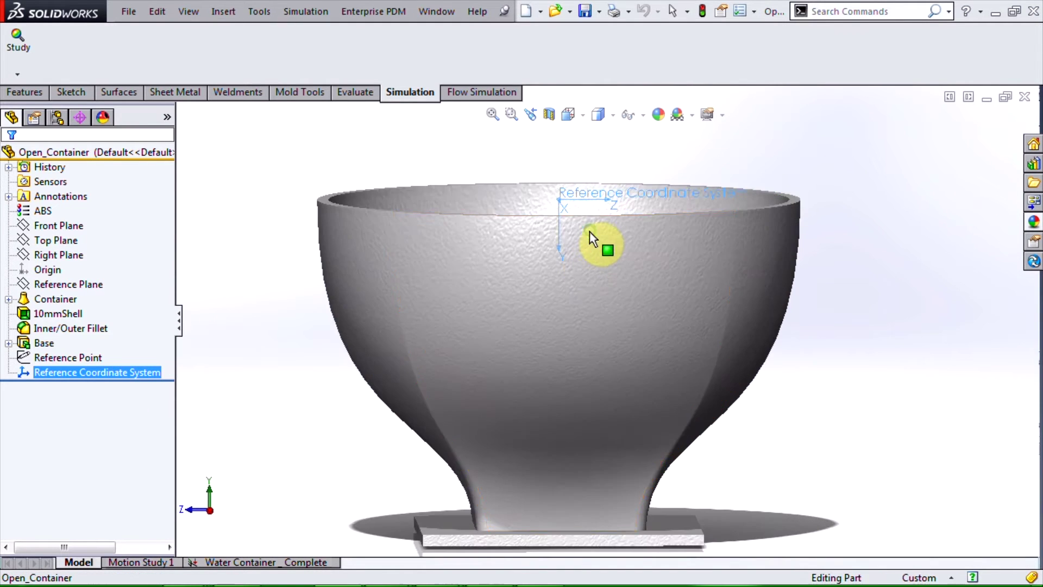
pyautogui.moveTo(589, 233); pyautogui.dragTo(552, 286, button='middle')
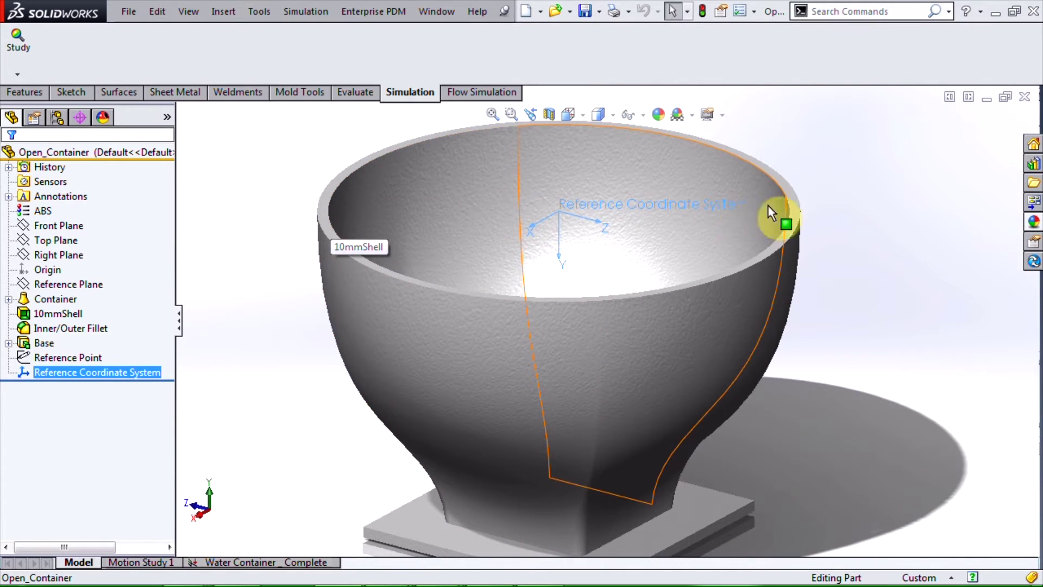
pyautogui.scroll(3, 837, 350)
# Orbit to a steep top-down view of the bowl and bring up the new-study options.
pyautogui.moveTo(757, 331); pyautogui.dragTo(794, 291, button='middle')
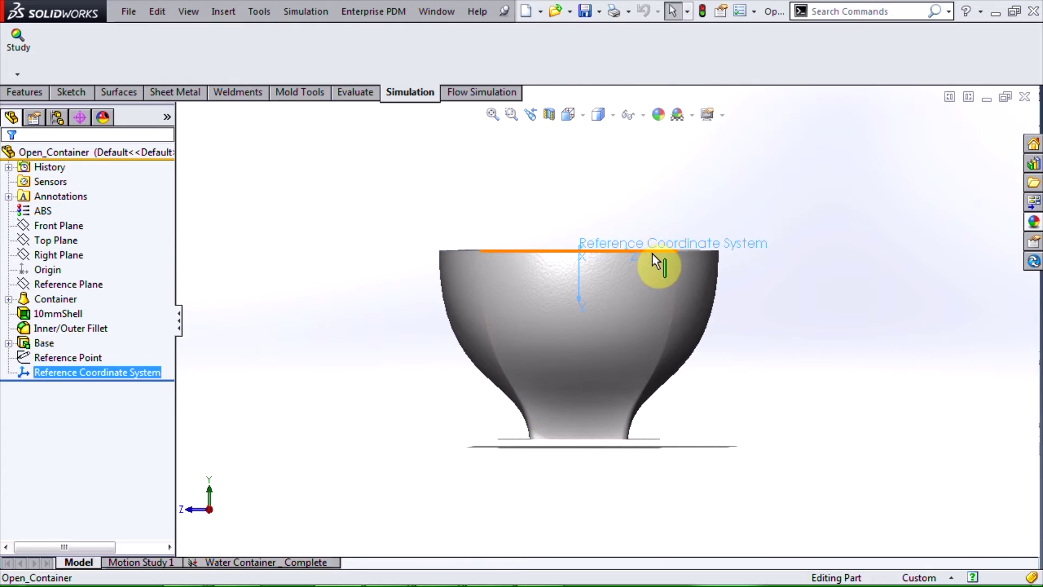
pyautogui.moveTo(631, 202); pyautogui.dragTo(578, 279, button='middle')
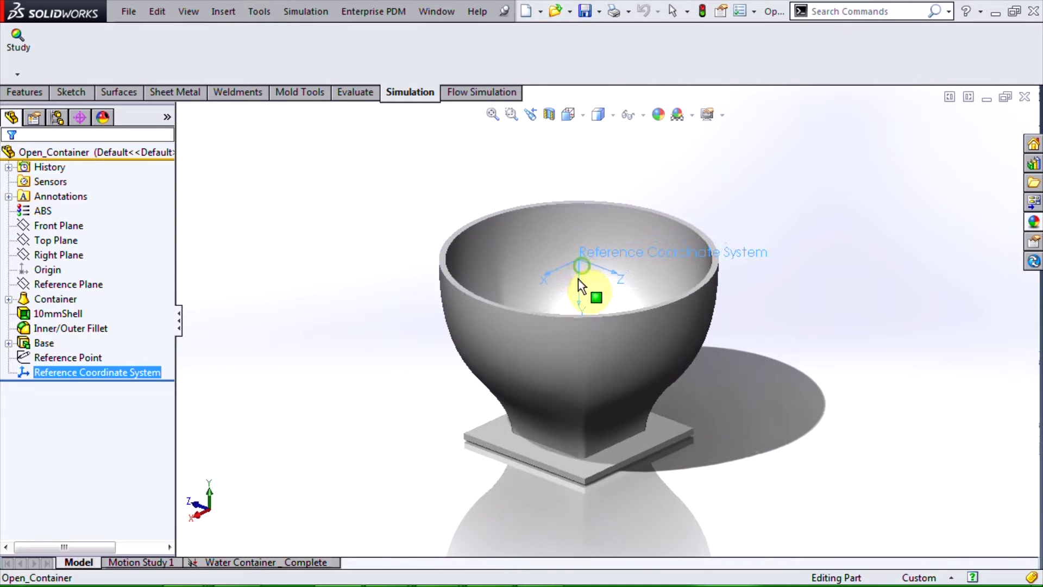
pyautogui.moveTo(585, 332)
pyautogui.mouseDown(button='middle')
pyautogui.moveTo(587, 344)
pyautogui.moveTo(597, 338)
pyautogui.mouseUp(button='middle')
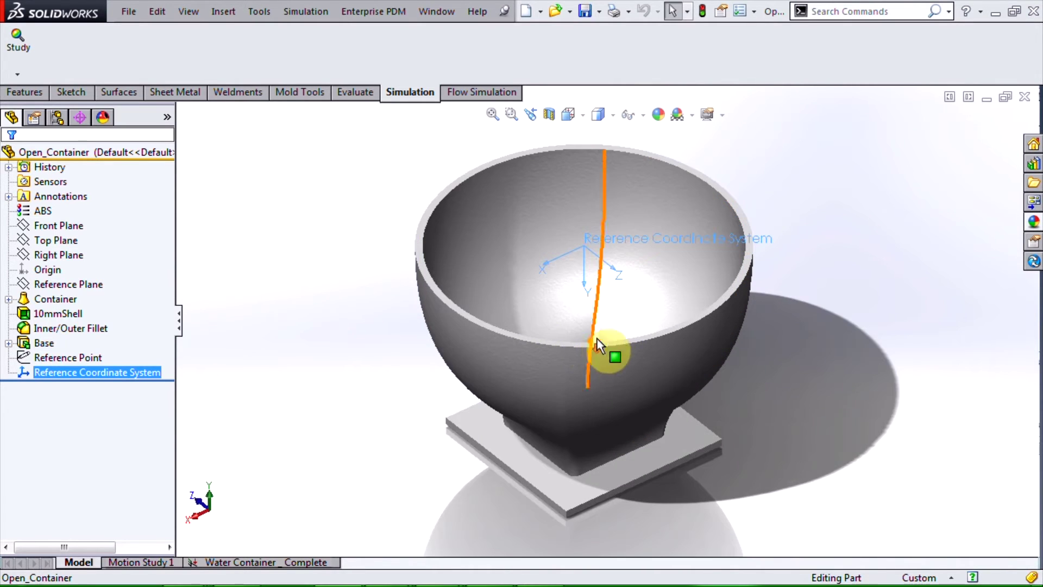
pyautogui.scroll(-2, 598, 342)
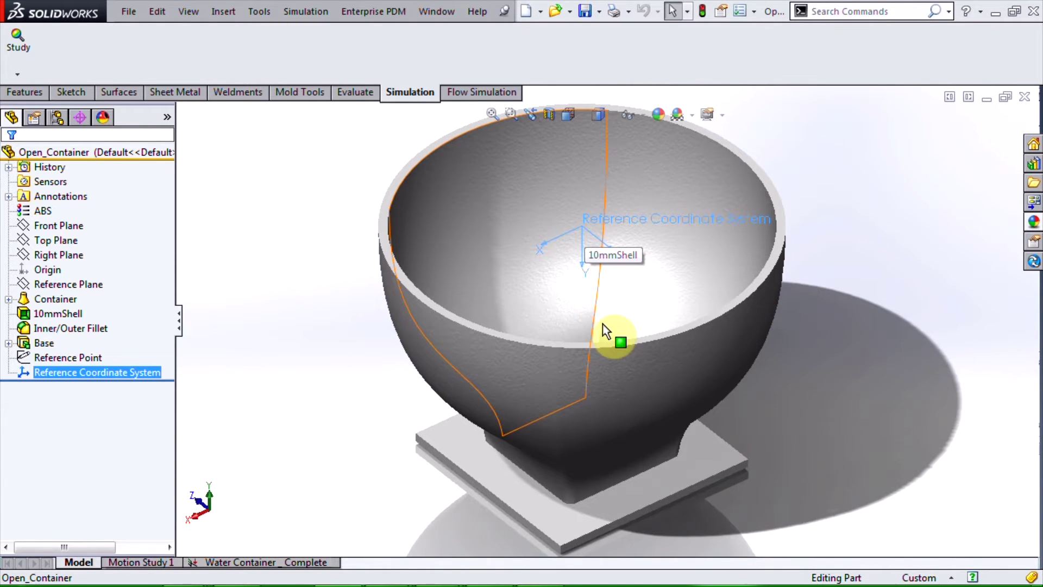
pyautogui.moveTo(602, 325); pyautogui.dragTo(600, 380, button='middle')
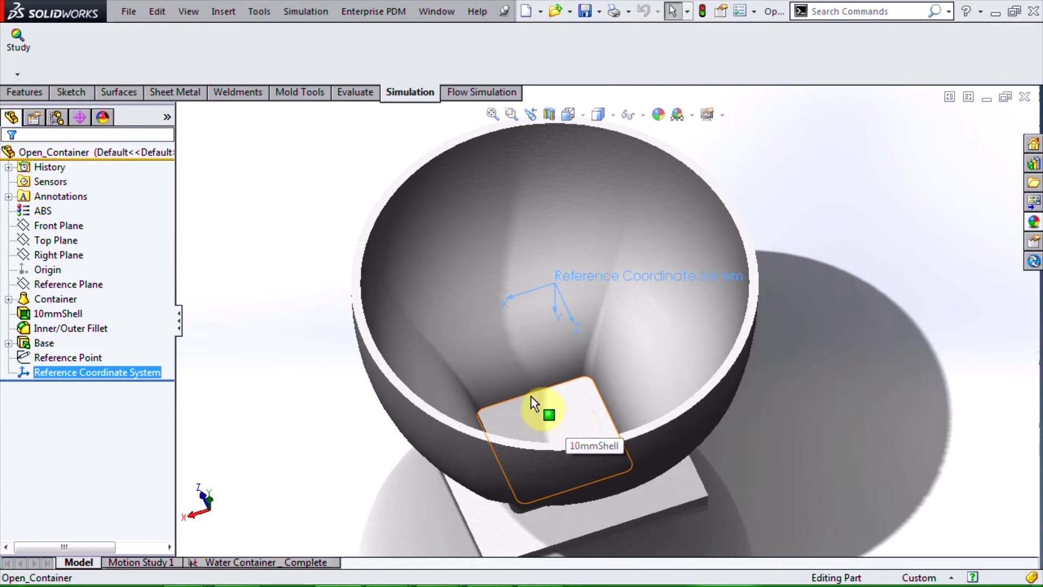
pyautogui.click(28, 64)
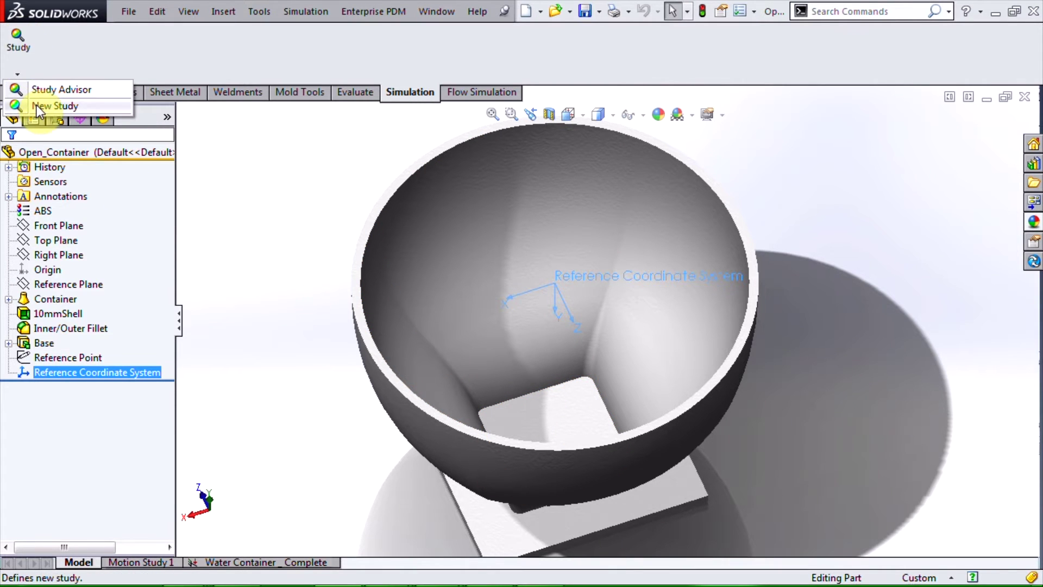
# Create a new static study named Water_Container.
pyautogui.click(54, 106)
pyautogui.doubleClick(87, 271)
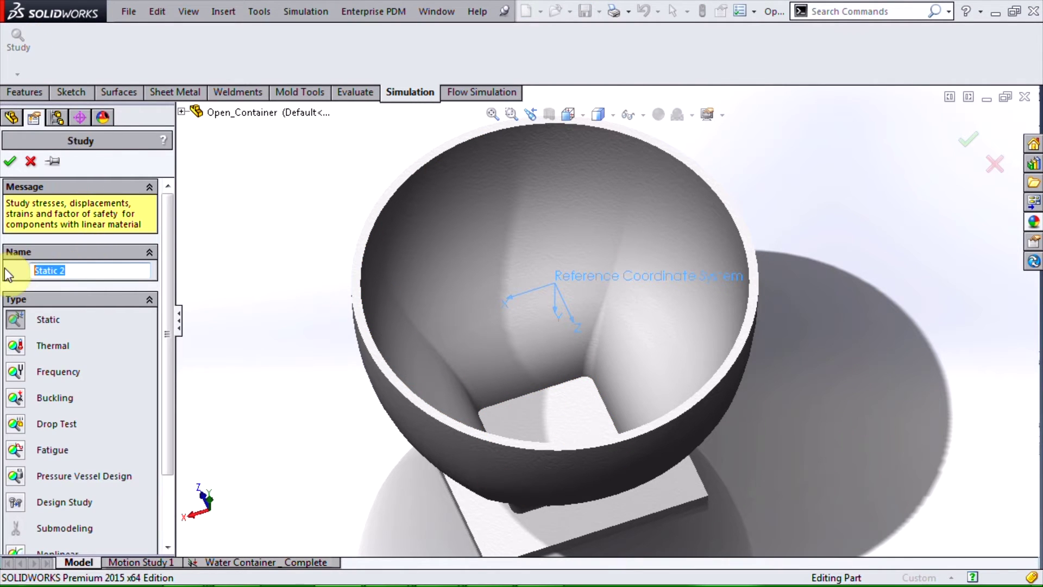
pyautogui.write('Water_Container')
pyautogui.click(12, 163)
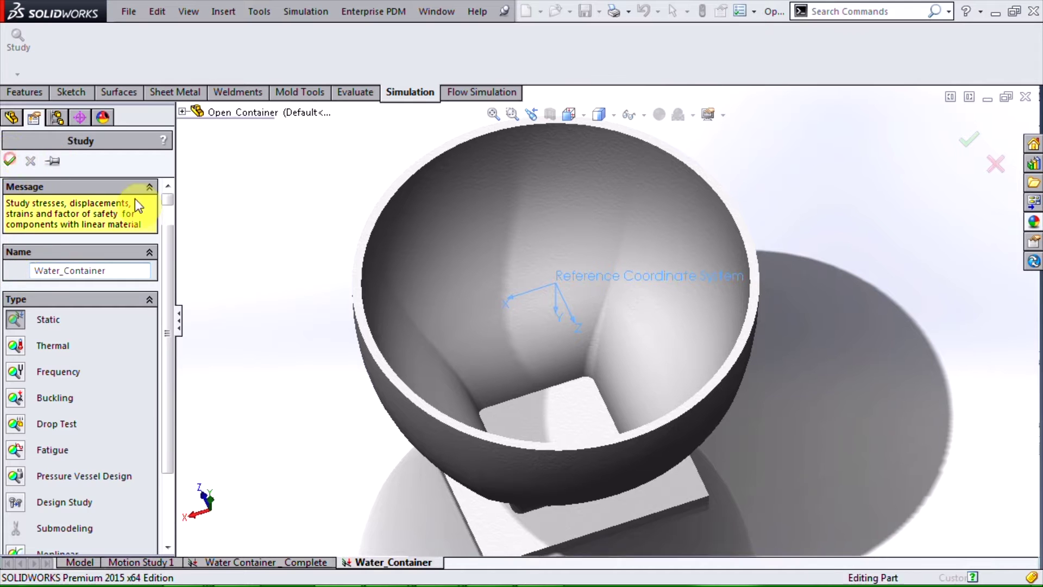
# Check the container part and its ABS material, then bring up the Fixtures options.
pyautogui.moveTo(578, 384); pyautogui.dragTo(558, 308, button='middle')
pyautogui.click(142, 287)
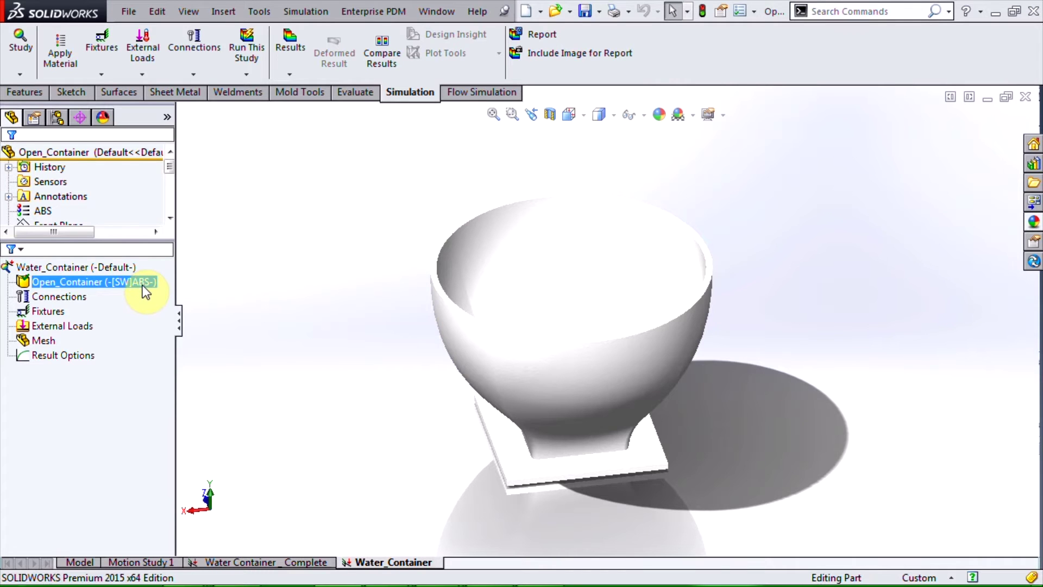
pyautogui.rightClick(58, 312)
# Restrain the container's bottom face with a Fixed Geometry fixture, Fixed-1.
pyautogui.click(97, 346)
pyautogui.moveTo(337, 383); pyautogui.dragTo(352, 203, button='middle')
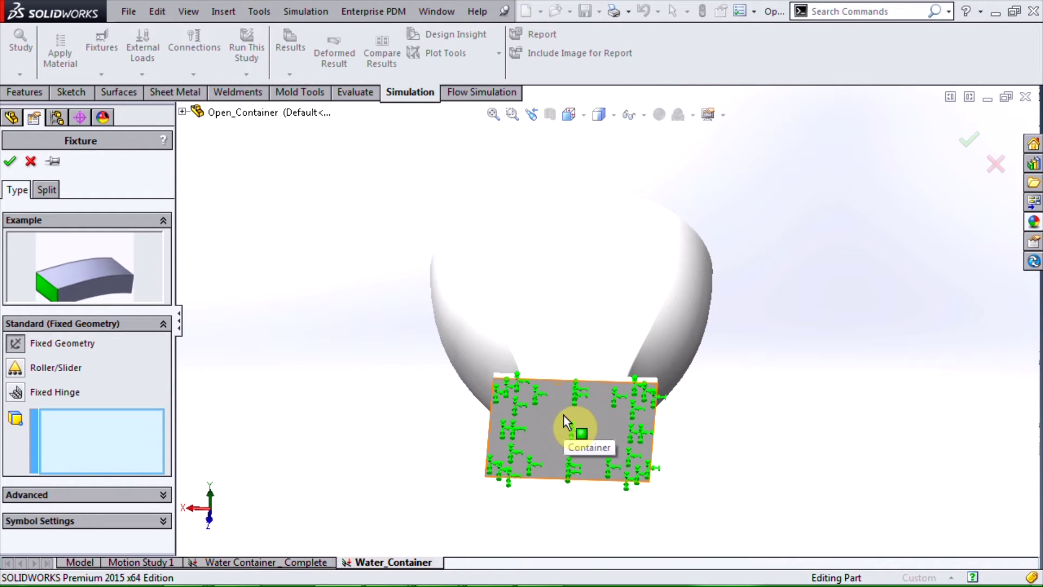
pyautogui.click(563, 416)
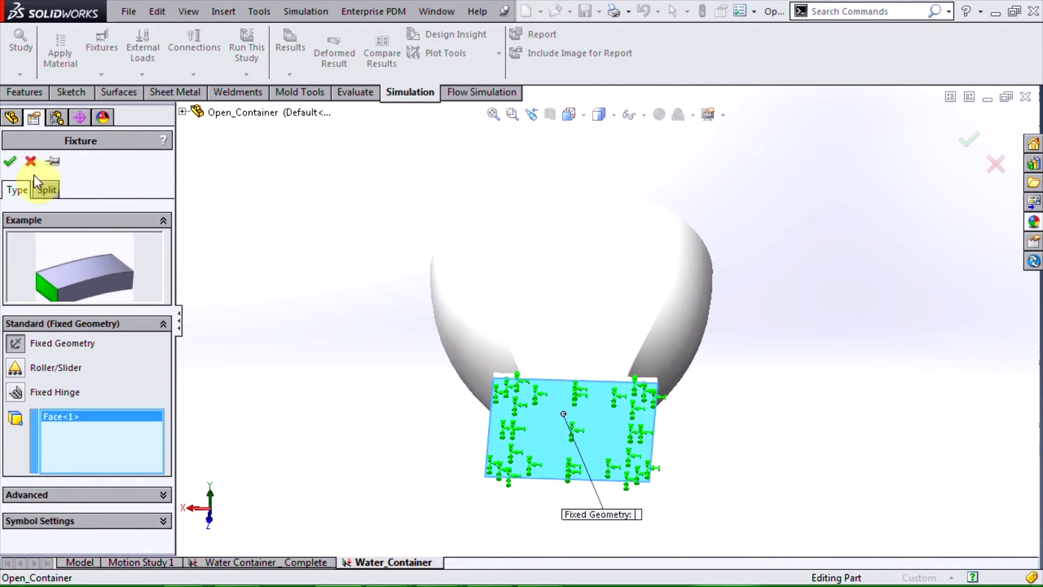
pyautogui.click(10, 161)
pyautogui.moveTo(473, 251); pyautogui.dragTo(391, 380, button='middle')
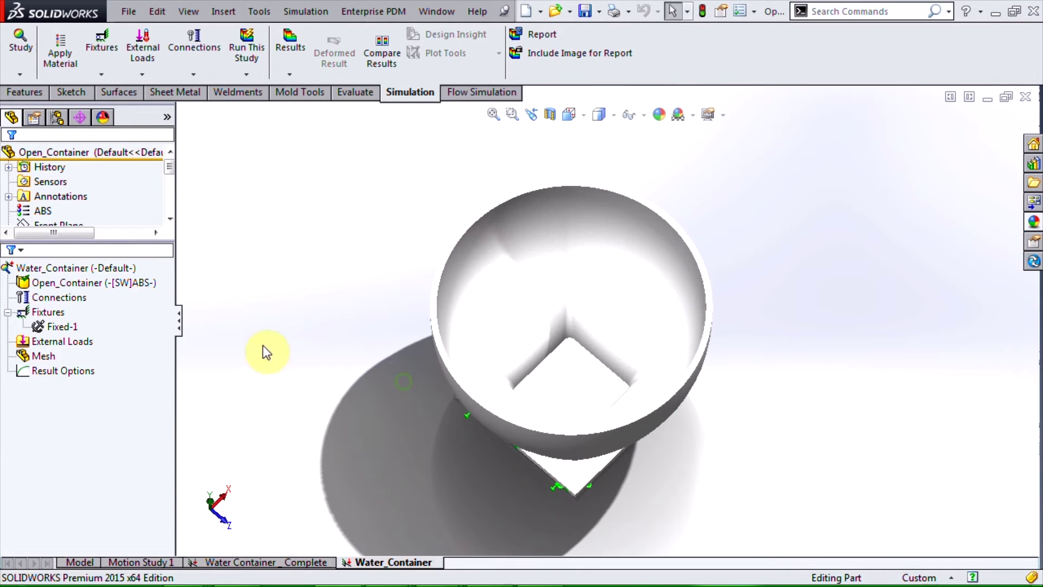
pyautogui.click(79, 338)
# Apply a Pressure load to the nine inner bowl faces, including the slot and inner bottom.
pyautogui.rightClick(79, 338)
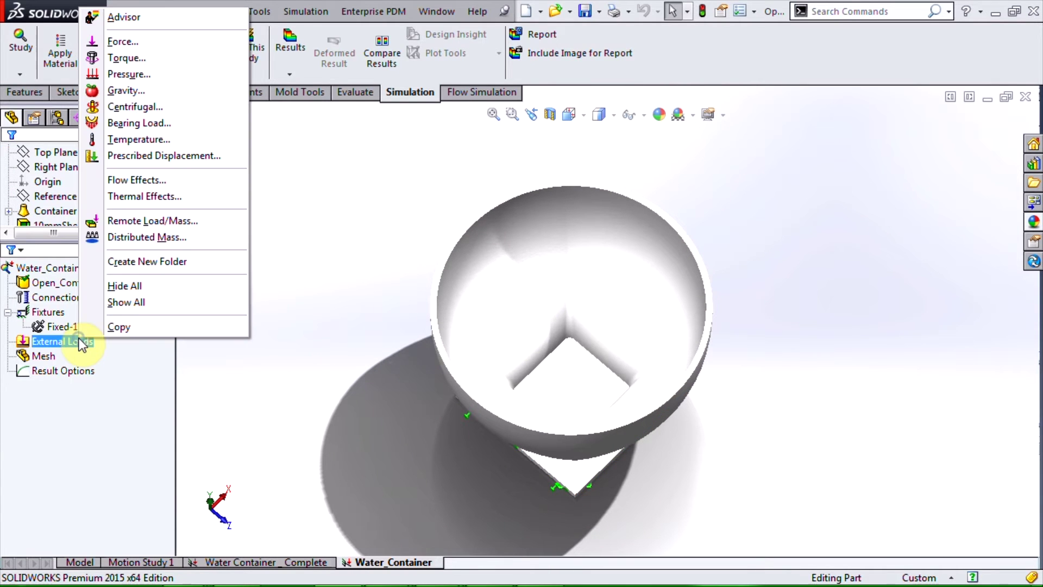
pyautogui.click(128, 74)
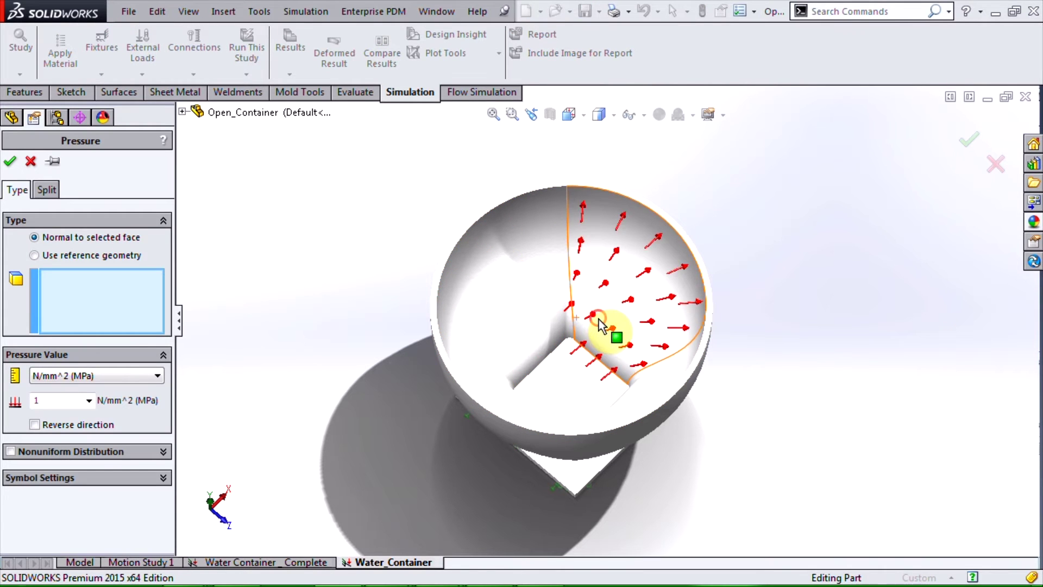
pyautogui.click(570, 326)
pyautogui.click(489, 337)
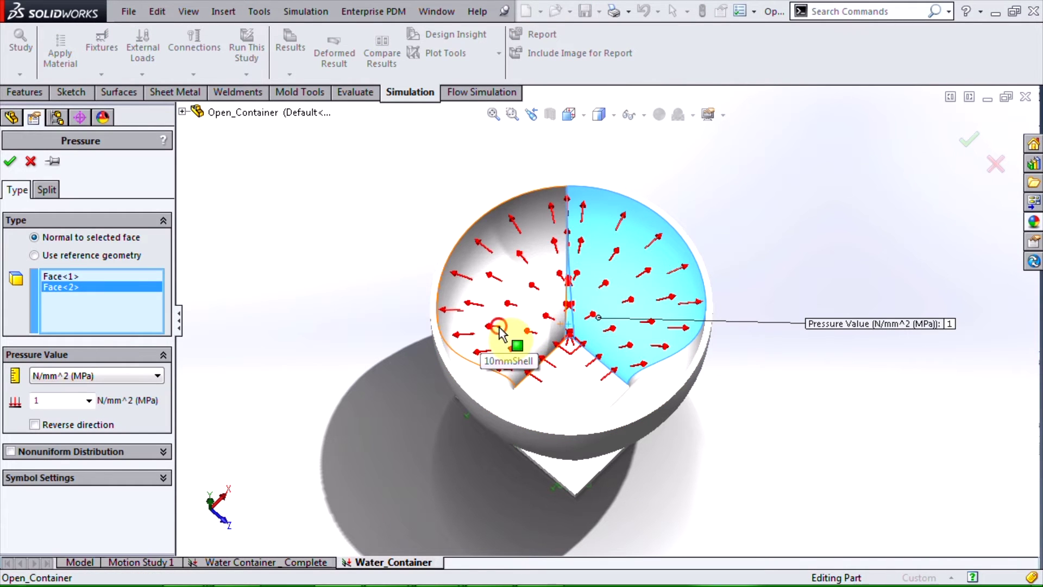
pyautogui.click(546, 349)
pyautogui.moveTo(546, 349); pyautogui.dragTo(535, 359, button='middle')
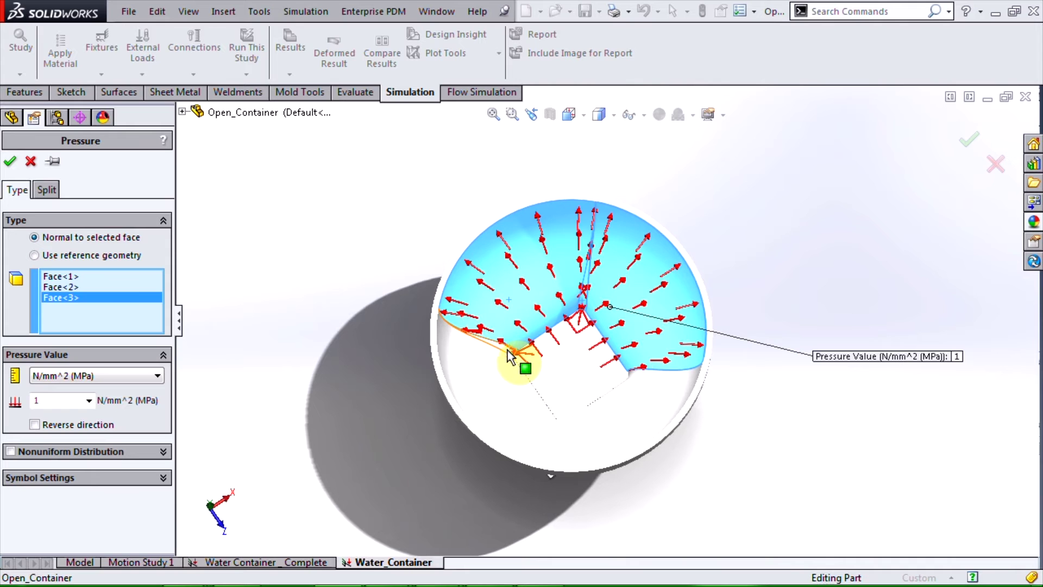
pyautogui.click(524, 383)
pyautogui.click(519, 395)
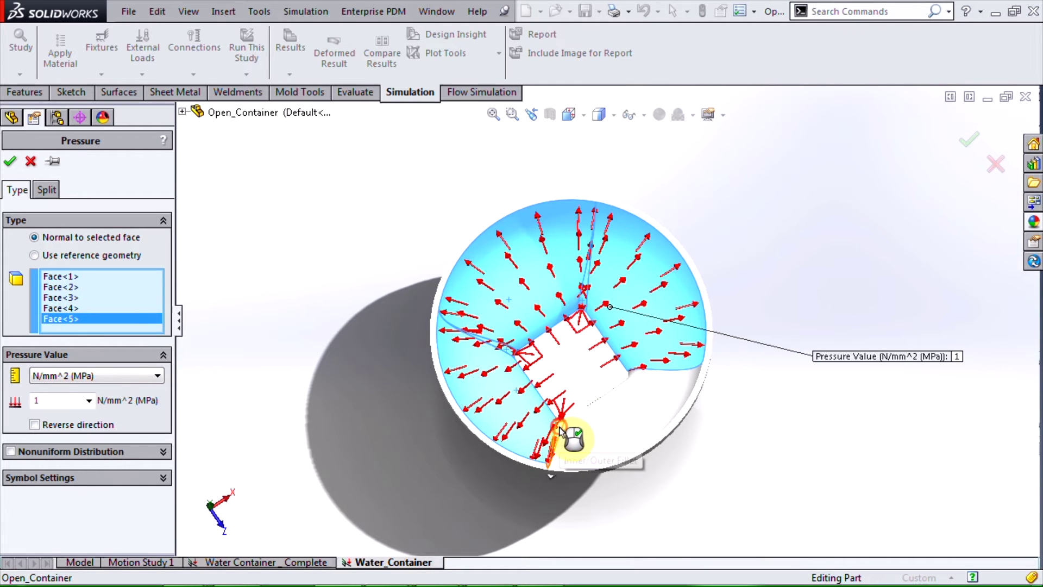
pyautogui.click(565, 429)
pyautogui.click(624, 408)
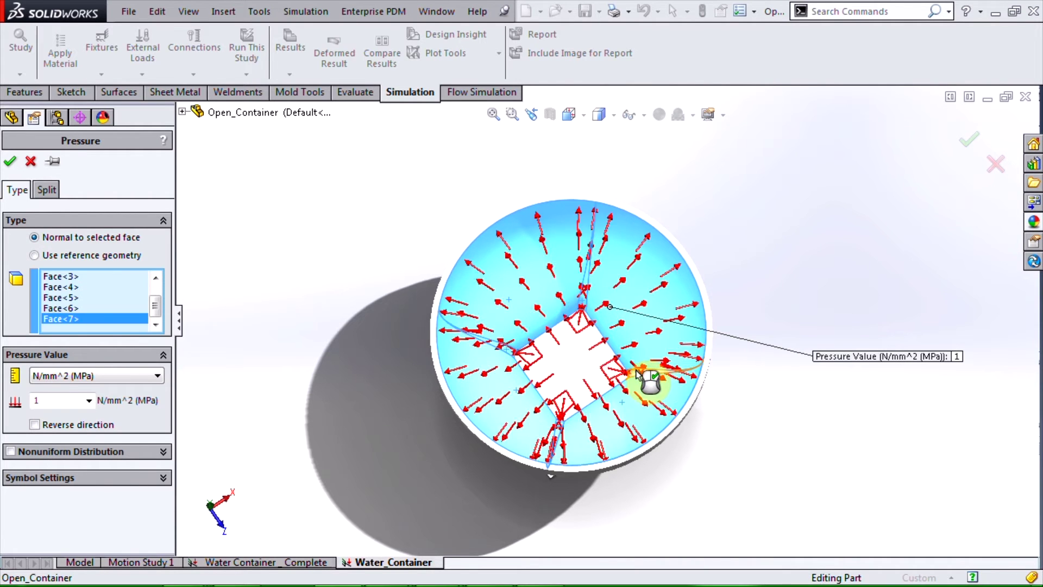
pyautogui.click(635, 369)
pyautogui.click(577, 375)
# Switch the pressure units to N/m^2 and select the pressure value for replacement.
pyautogui.moveTo(381, 347); pyautogui.dragTo(315, 197, button='middle')
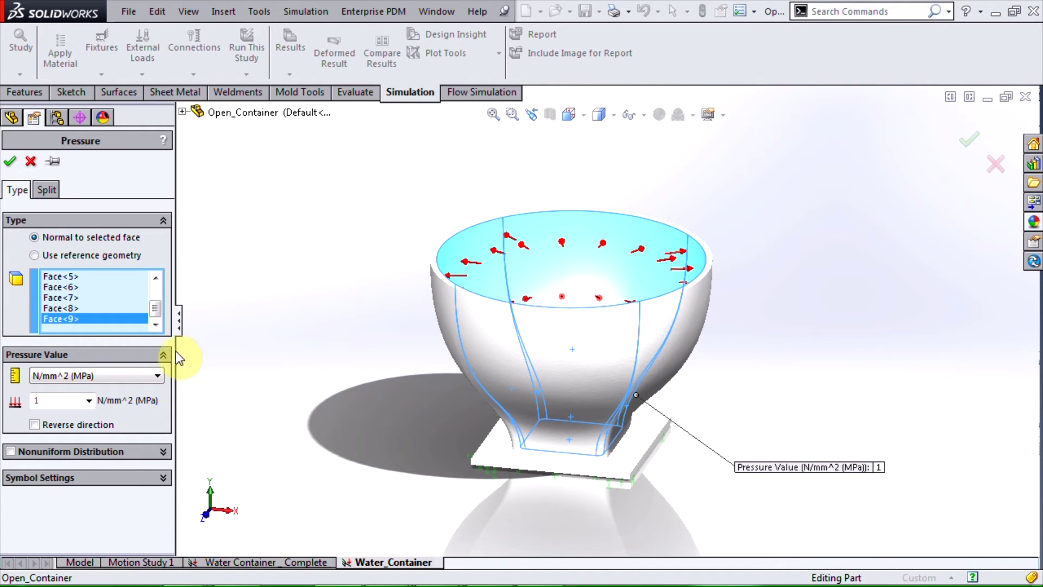
pyautogui.click(152, 378)
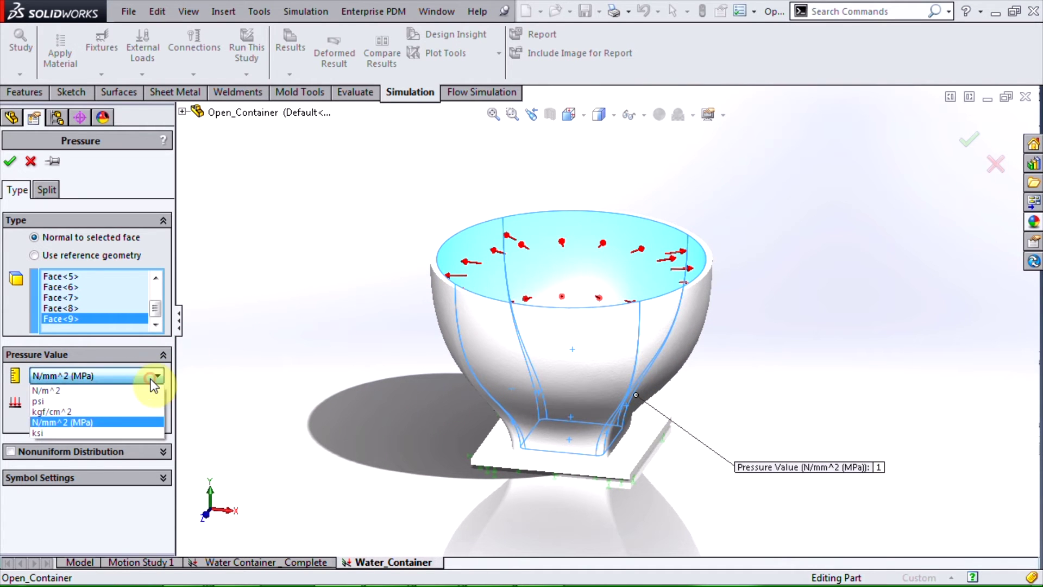
pyautogui.click(60, 388)
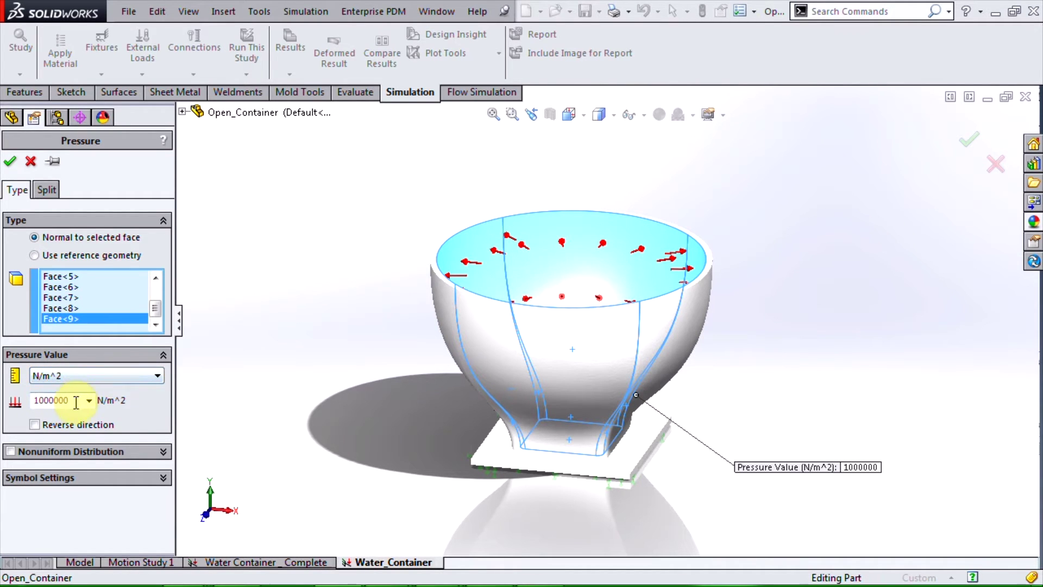
pyautogui.doubleClick(74, 401)
# Set the pressure value to 1 and enable Nonuniform Distribution.
pyautogui.write('1')
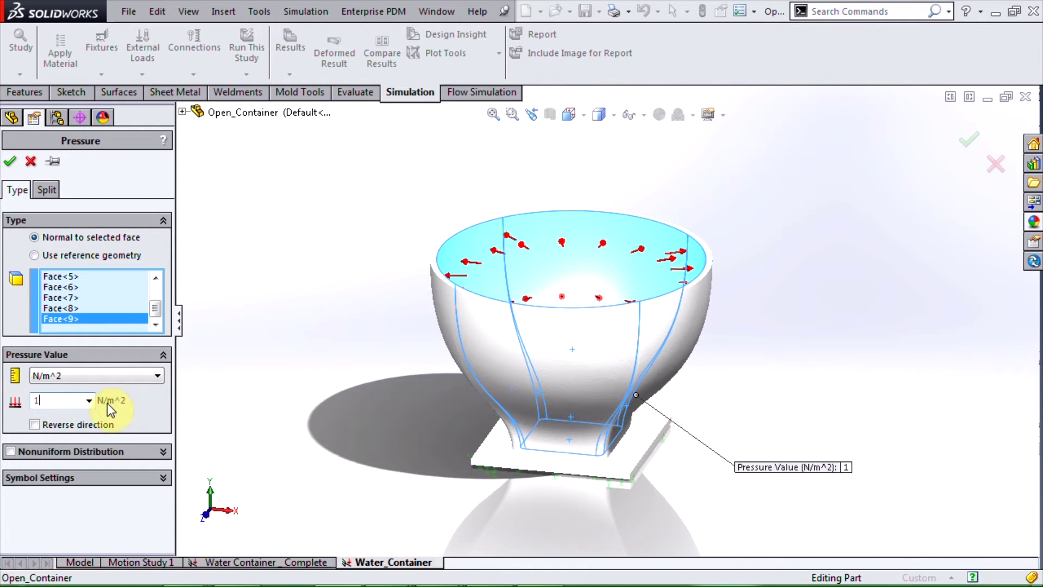
pyautogui.click(12, 451)
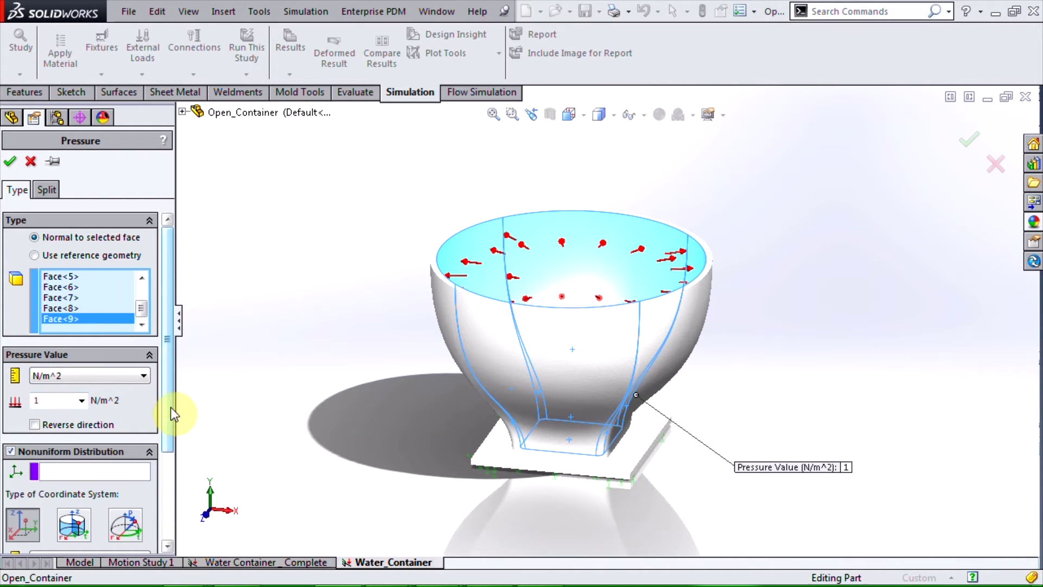
pyautogui.moveTo(169, 415); pyautogui.dragTo(152, 491)
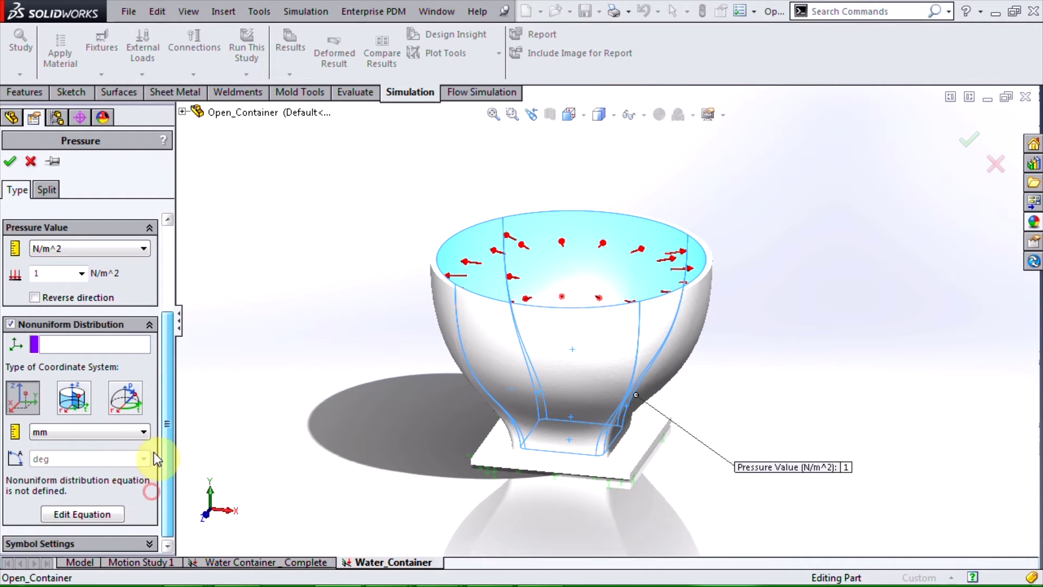
# Base the distribution on the Reference Coordinate System in metres and open the equation editor.
pyautogui.click(112, 345)
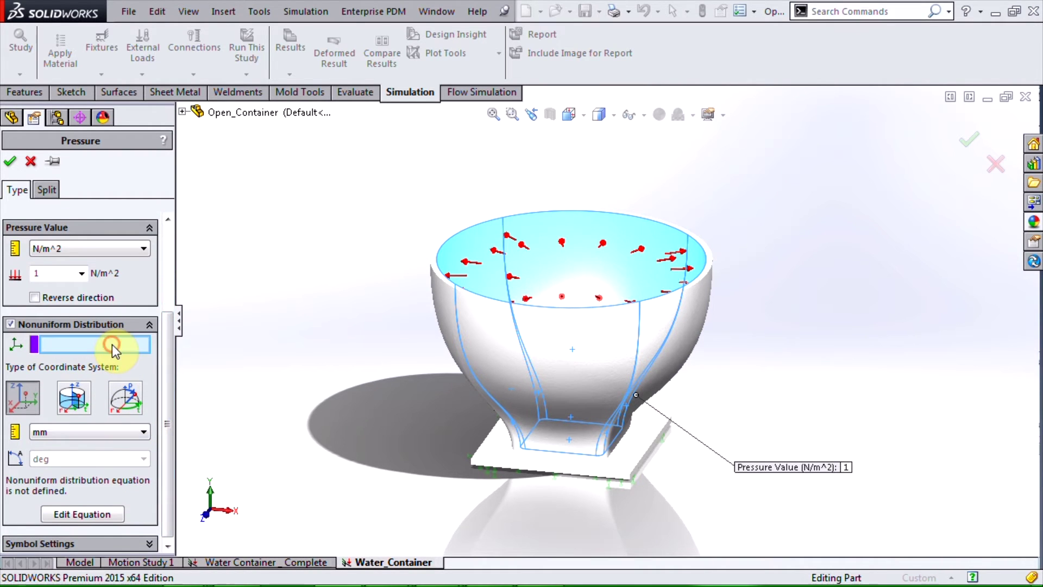
pyautogui.click(182, 112)
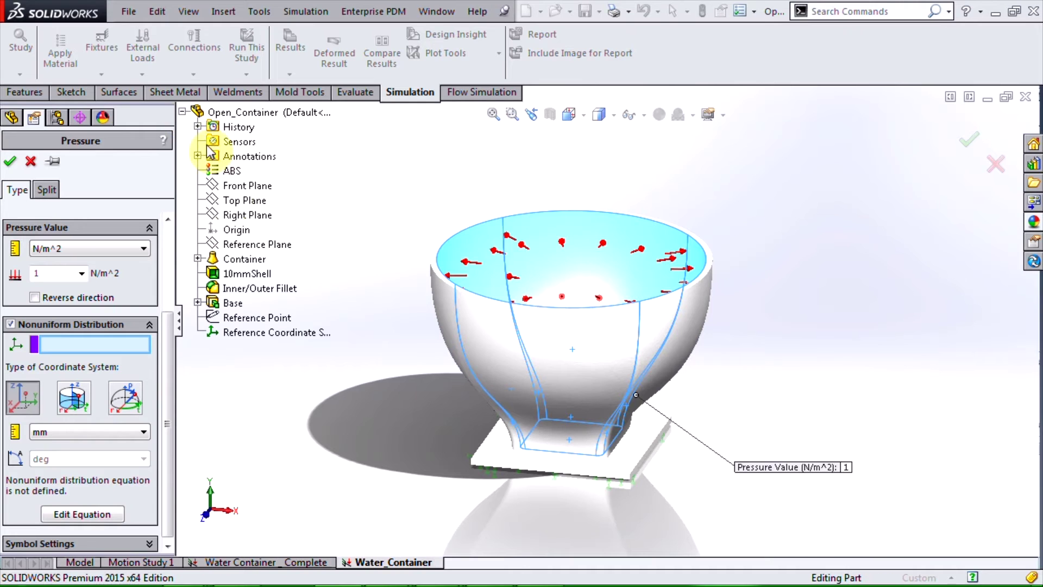
pyautogui.click(258, 330)
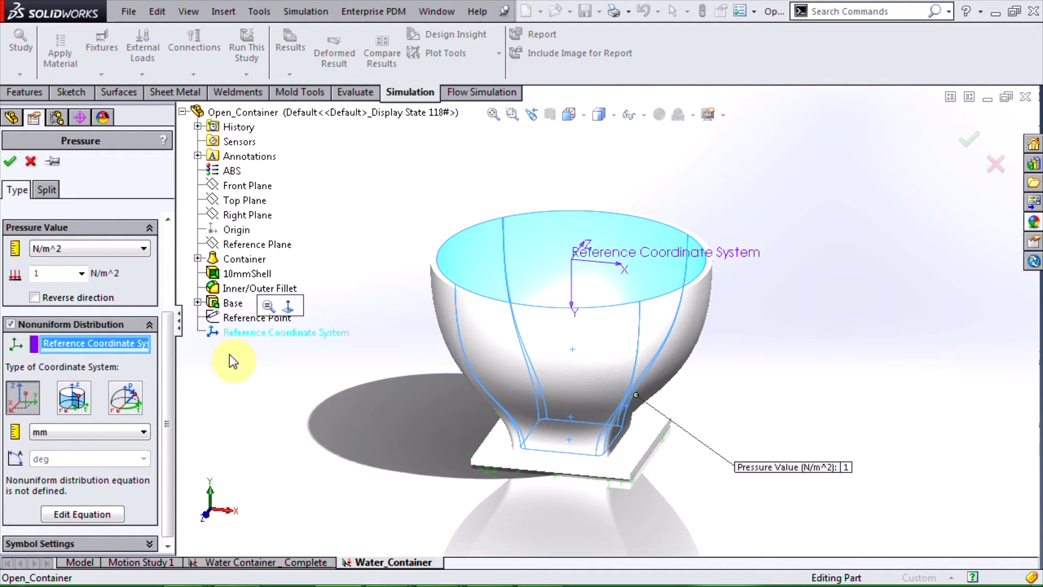
pyautogui.click(144, 432)
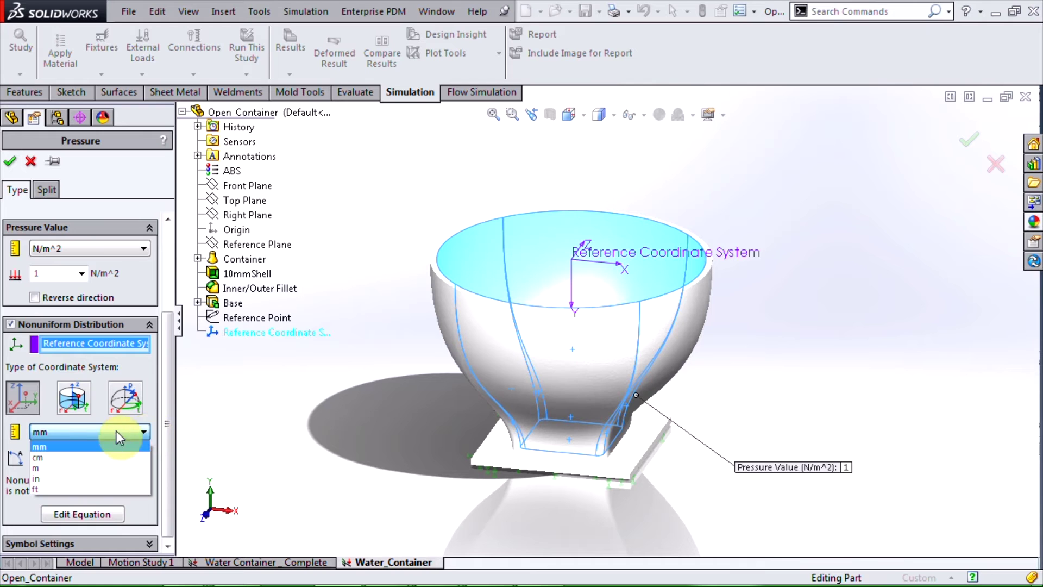
pyautogui.click(36, 468)
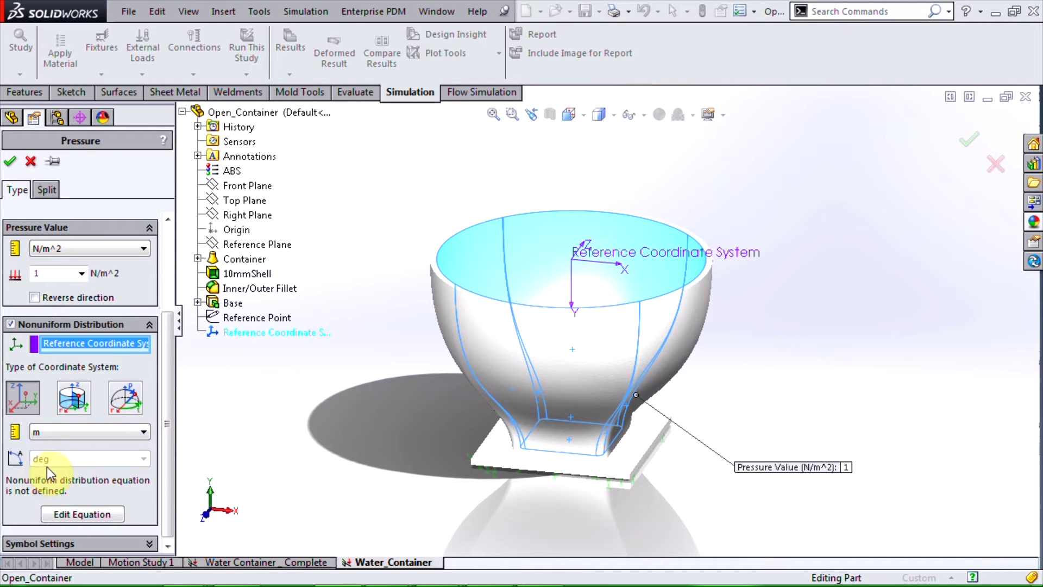
pyautogui.click(91, 515)
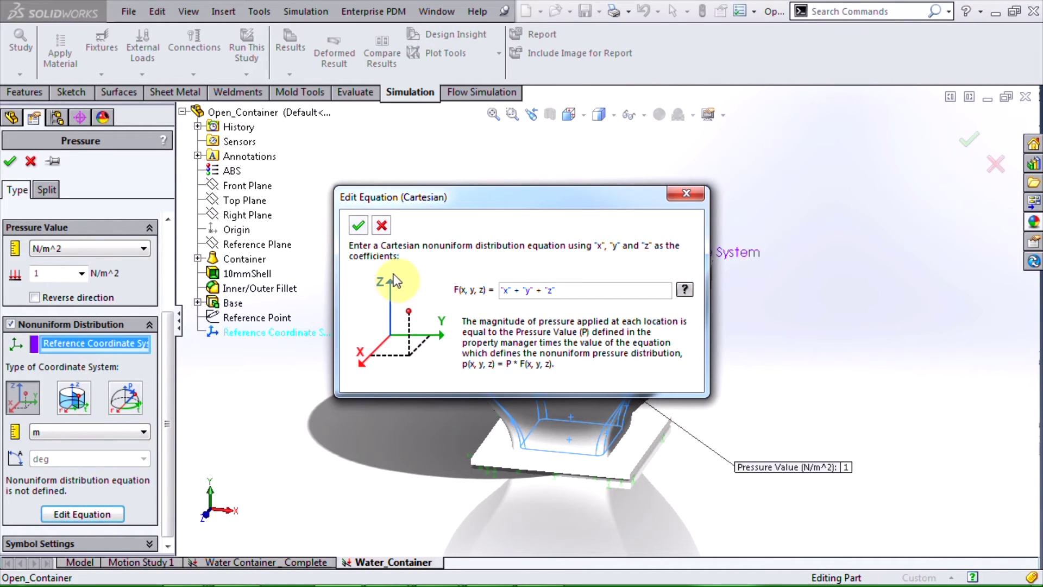
# Reduce the equation to "y" and prefix it with 9.81*1000* for depth-based pressure.
pyautogui.moveTo(510, 200); pyautogui.dragTo(324, 191)
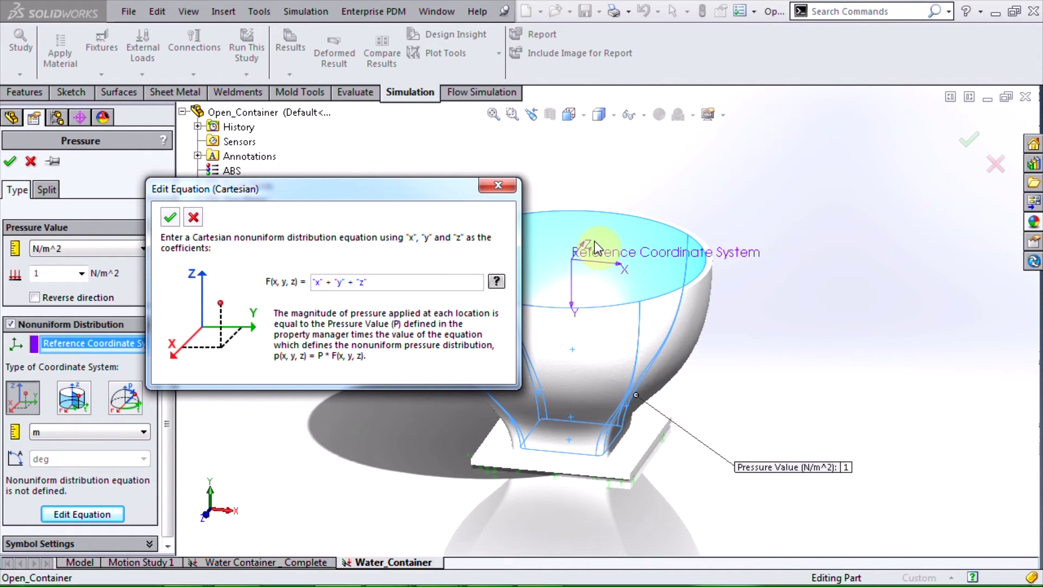
pyautogui.moveTo(367, 282); pyautogui.dragTo(351, 286)
pyautogui.press('Delete')
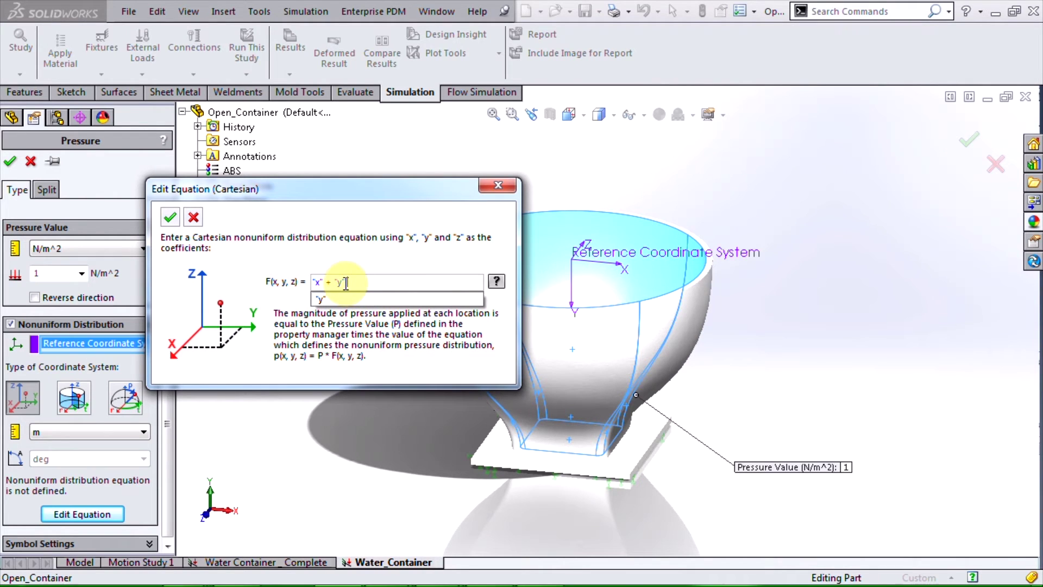
pyautogui.moveTo(332, 282); pyautogui.dragTo(300, 292)
pyautogui.press('Delete')
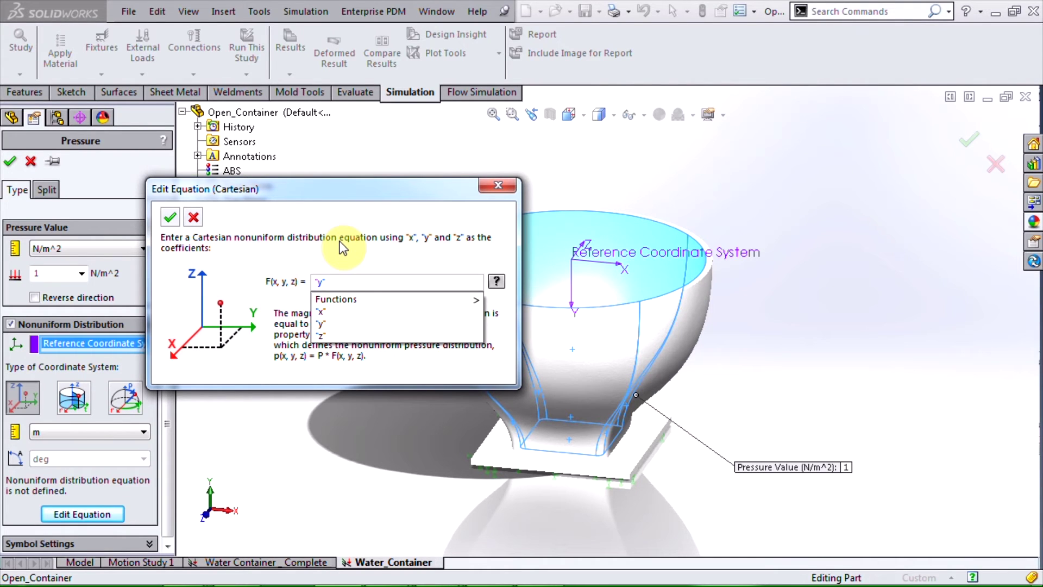
pyautogui.write('9.81 ')
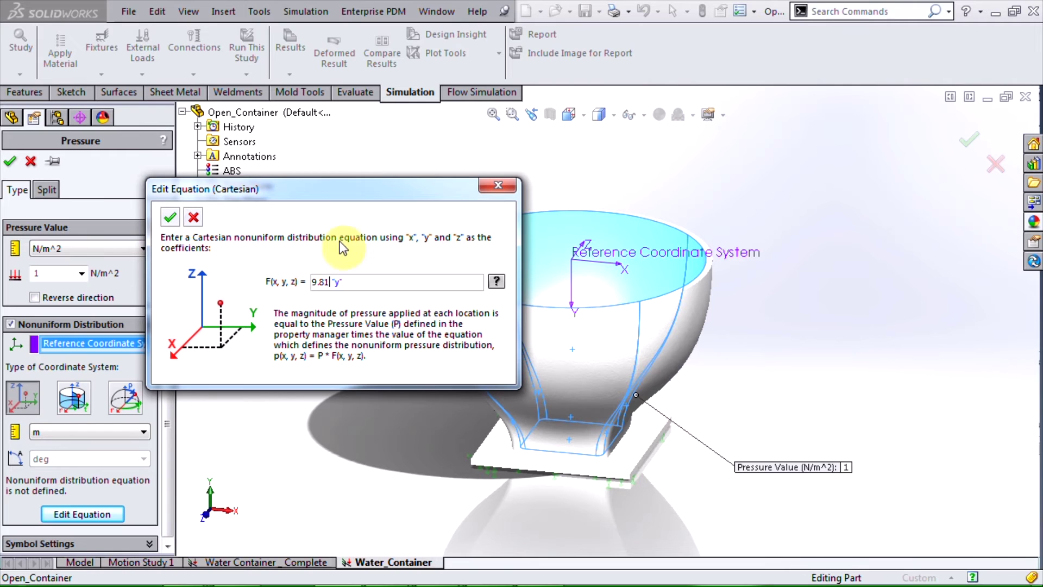
pyautogui.write('*')
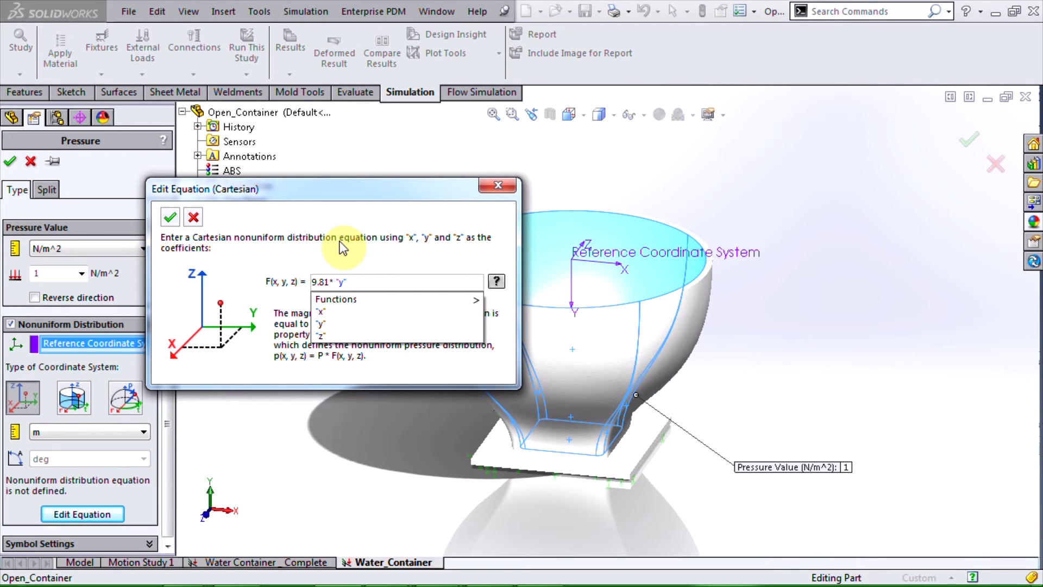
pyautogui.write('1000')
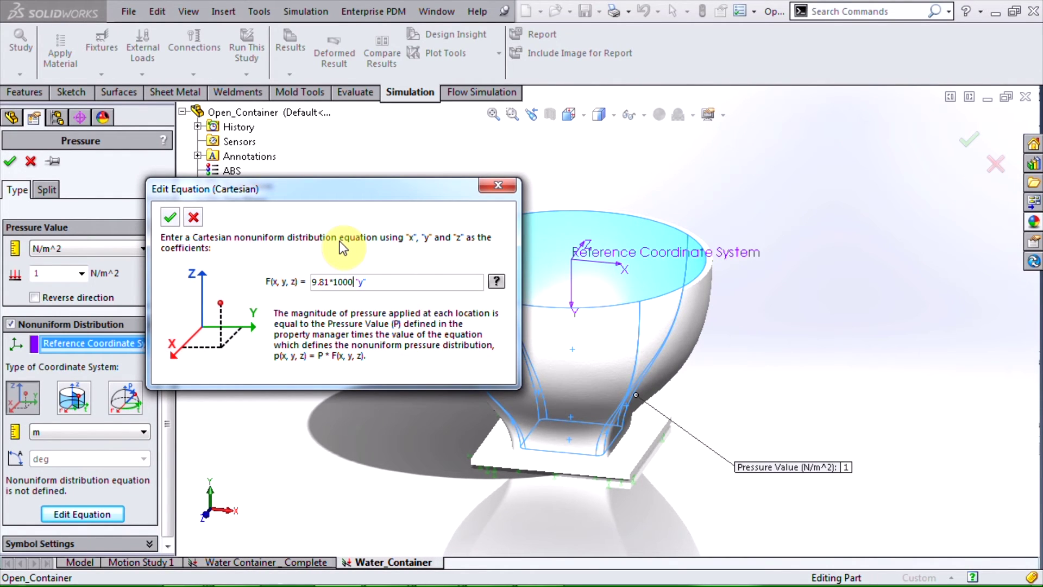
pyautogui.write('*')
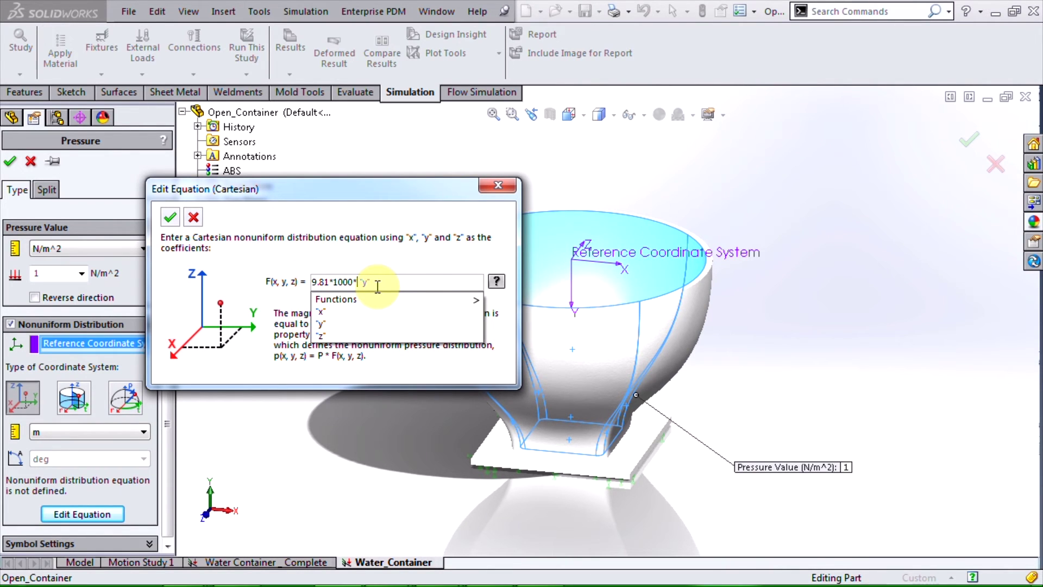
pyautogui.click(170, 218)
# Confirm the 9.81*1000*"y" equation and the Pressure-1 load, then view the load arrows.
pyautogui.click(170, 217)
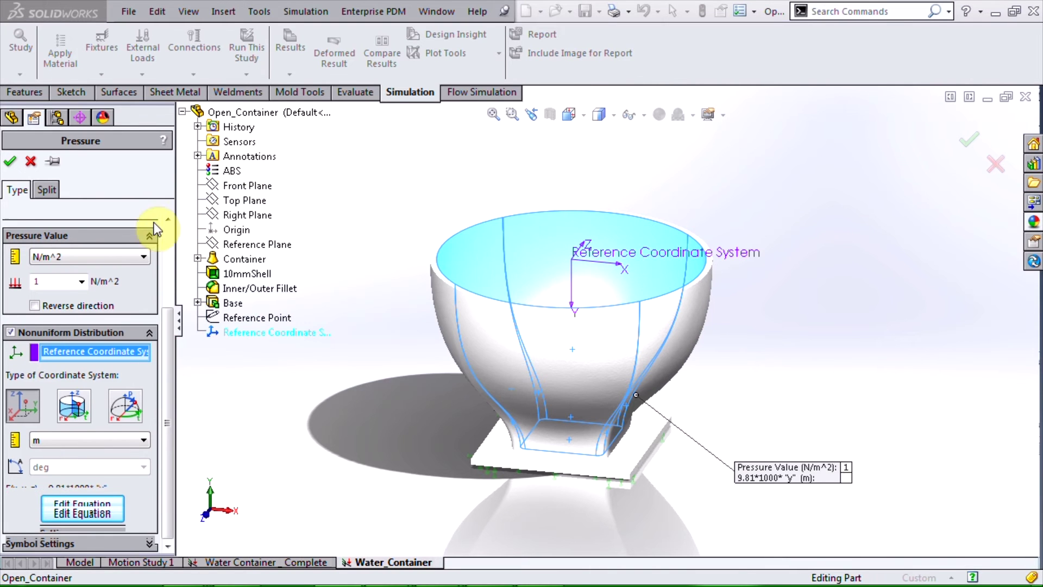
pyautogui.click(10, 161)
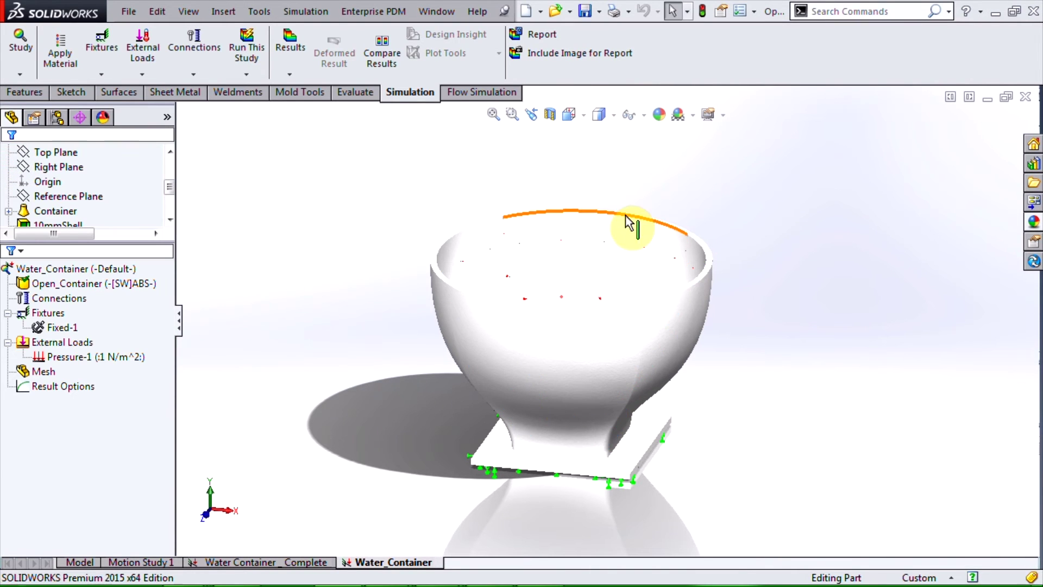
pyautogui.moveTo(629, 221); pyautogui.dragTo(622, 326, button='middle')
pyautogui.scroll(-2, 622, 329)
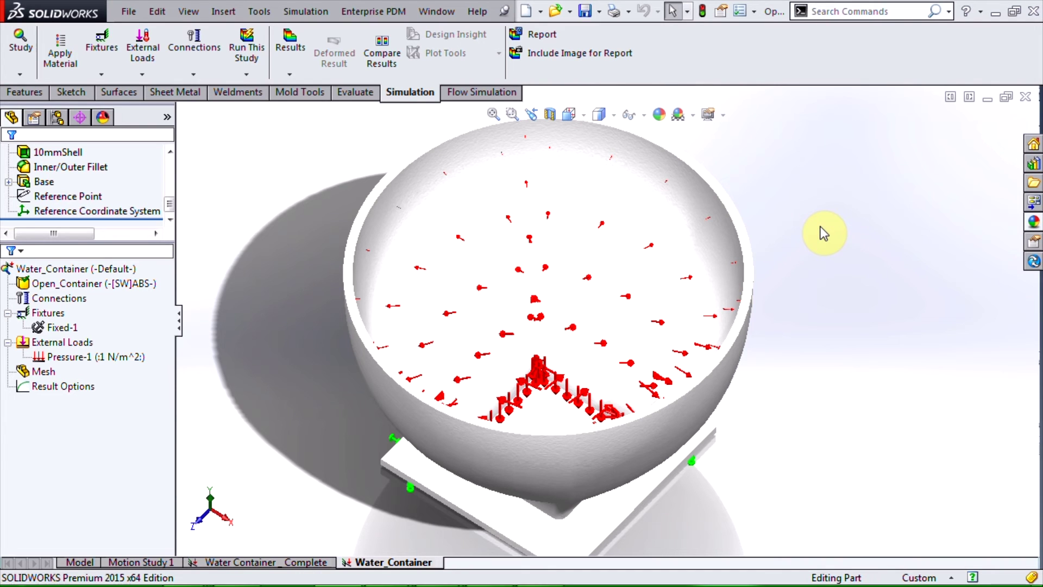
# Orbit to a side view and switch to the Water Container _ Complete study.
pyautogui.moveTo(799, 277); pyautogui.dragTo(706, 214, button='middle')
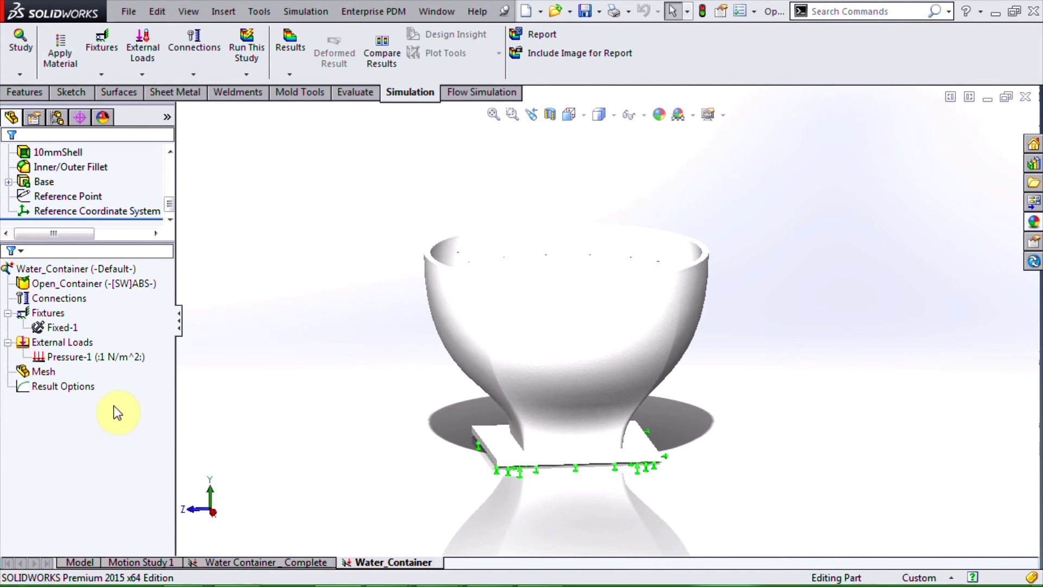
pyautogui.click(38, 373)
pyautogui.click(297, 562)
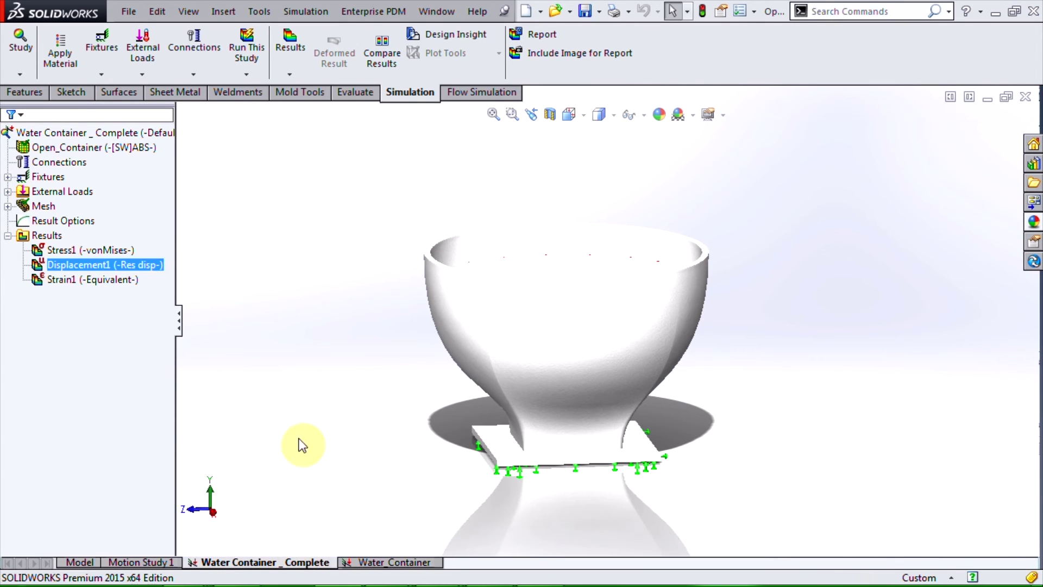
# Display the Stress1 von Mises plot, peaking at 0.171 MPa, viewed into the container.
pyautogui.doubleClick(109, 249)
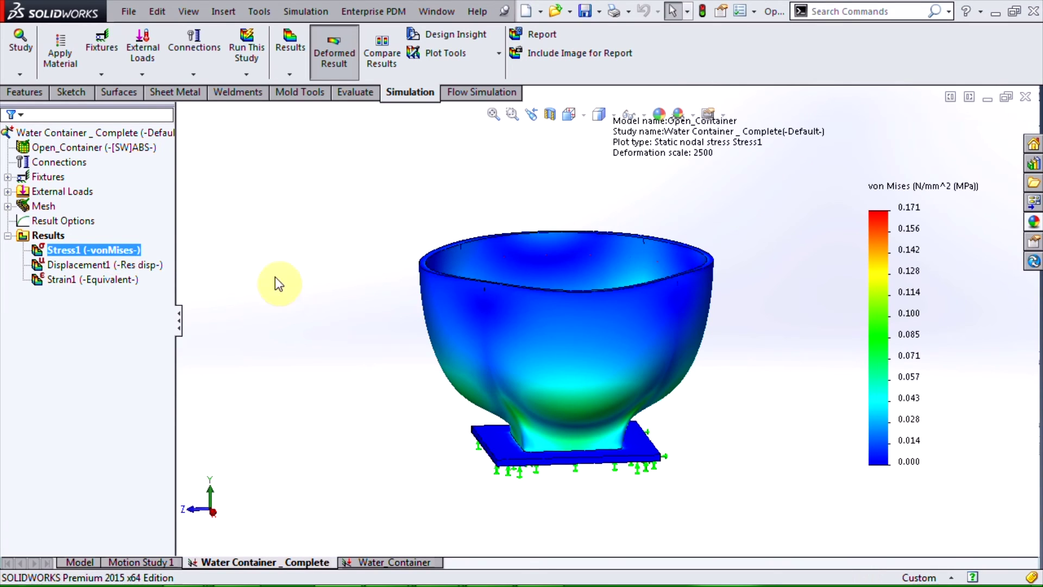
pyautogui.moveTo(380, 193); pyautogui.dragTo(268, 367, button='middle')
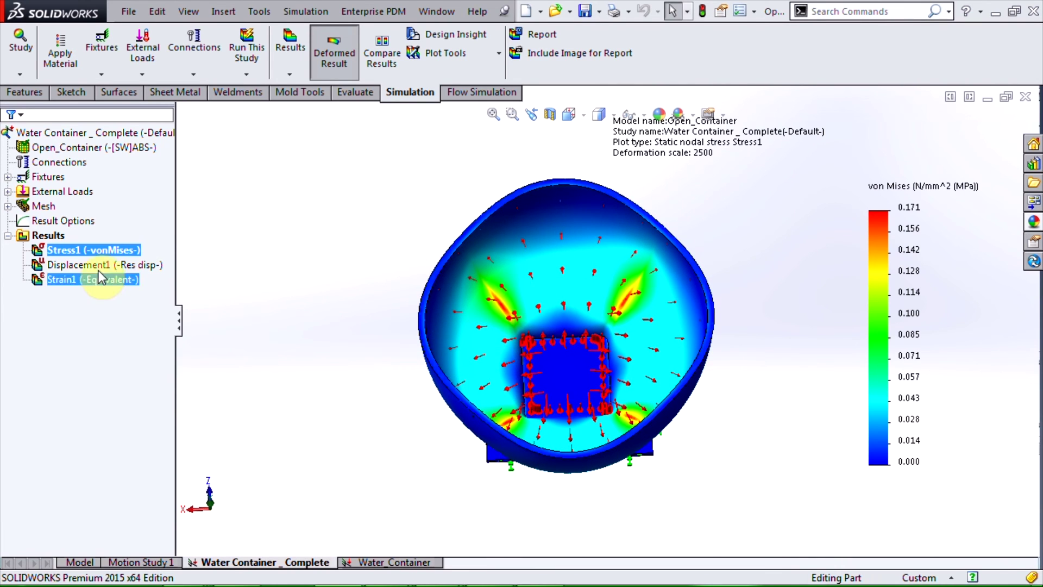
pyautogui.click(64, 265)
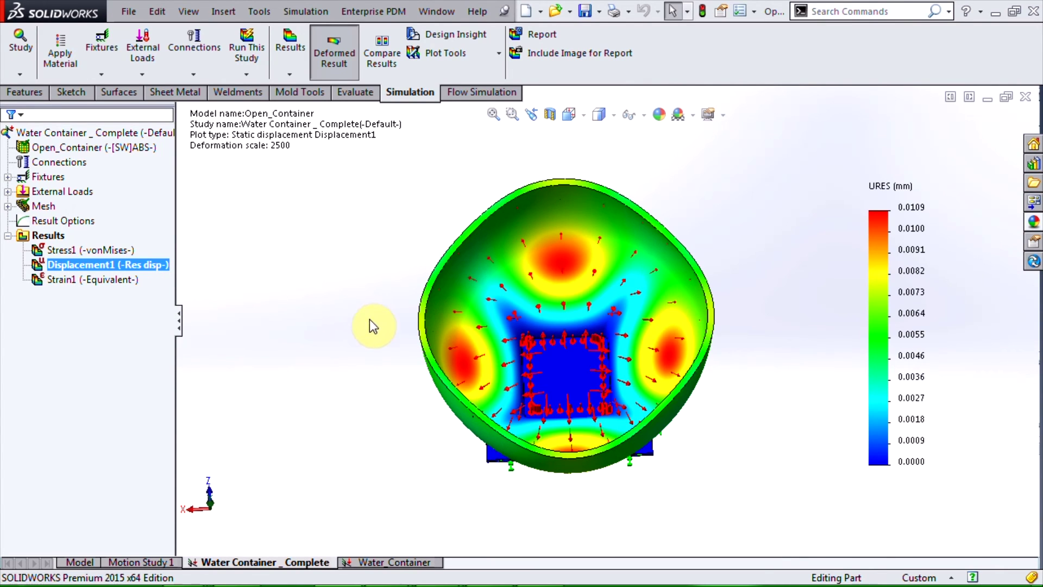
# Orbit back to a side view to inspect the 0.0109 mm wall displacement.
pyautogui.moveTo(367, 354); pyautogui.dragTo(682, 200, button='middle')
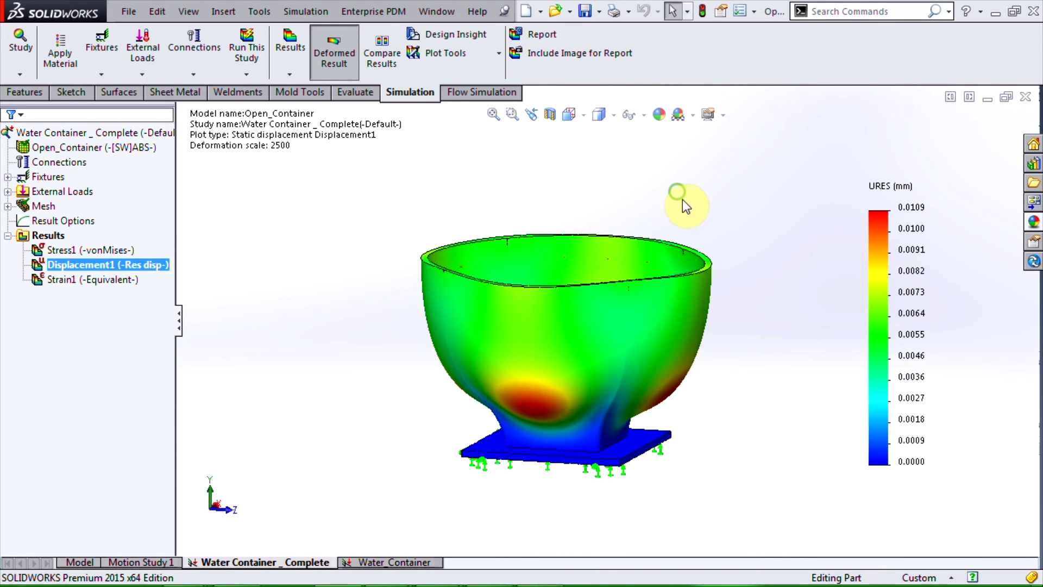